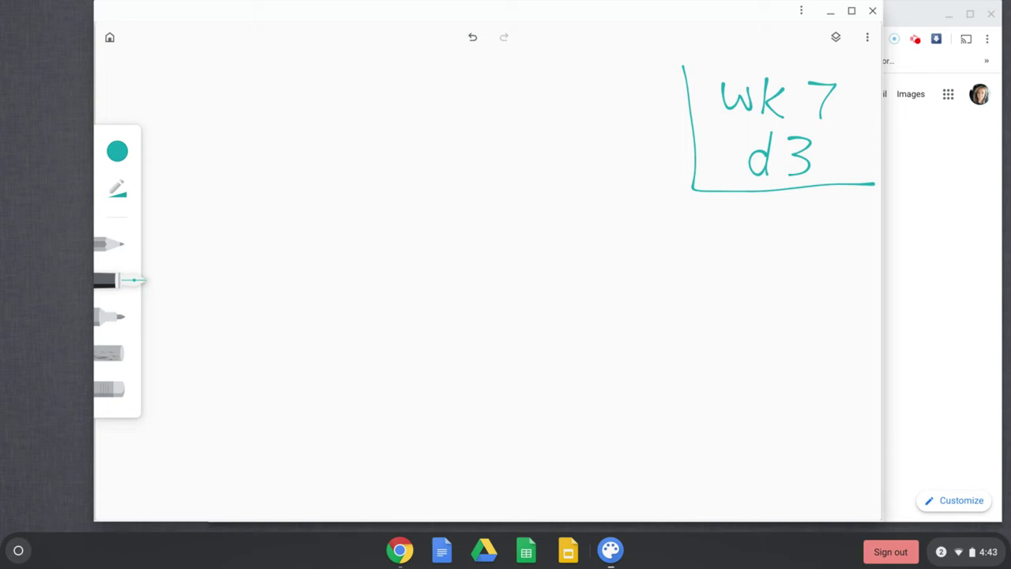
Step: Handwrite 'ea' to the left of the title and underline it with a slanted line
mouse_move(530, 95)
mouse_down()
mouse_move(575, 95)
mouse_move(574, 116)
mouse_up()
mouse_move(606, 86)
mouse_down()
mouse_move(602, 117)
mouse_move(617, 126)
mouse_up()
drag(682, 156, 476, 111)
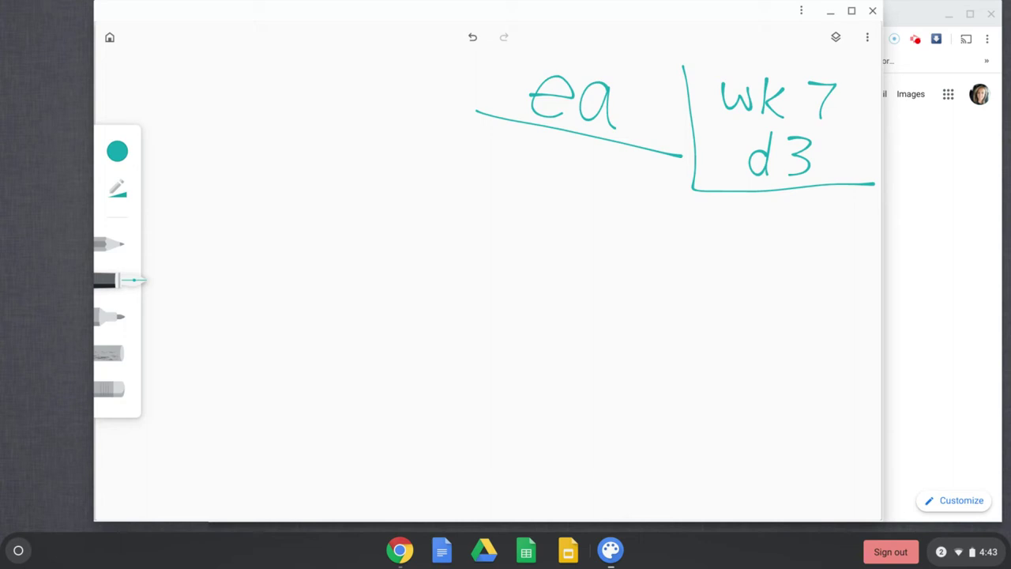
Step: Write a heart followed by 'review' at the top left and underline it
mouse_move(235, 168)
mouse_down()
mouse_move(226, 191)
mouse_move(260, 152)
mouse_move(227, 203)
mouse_move(306, 153)
mouse_move(324, 198)
mouse_up()
mouse_move(338, 161)
mouse_down()
mouse_move(359, 163)
mouse_move(366, 198)
mouse_move(401, 207)
mouse_move(444, 199)
mouse_move(454, 175)
mouse_up()
mouse_move(472, 230)
mouse_down()
mouse_move(271, 220)
mouse_move(187, 205)
mouse_up()
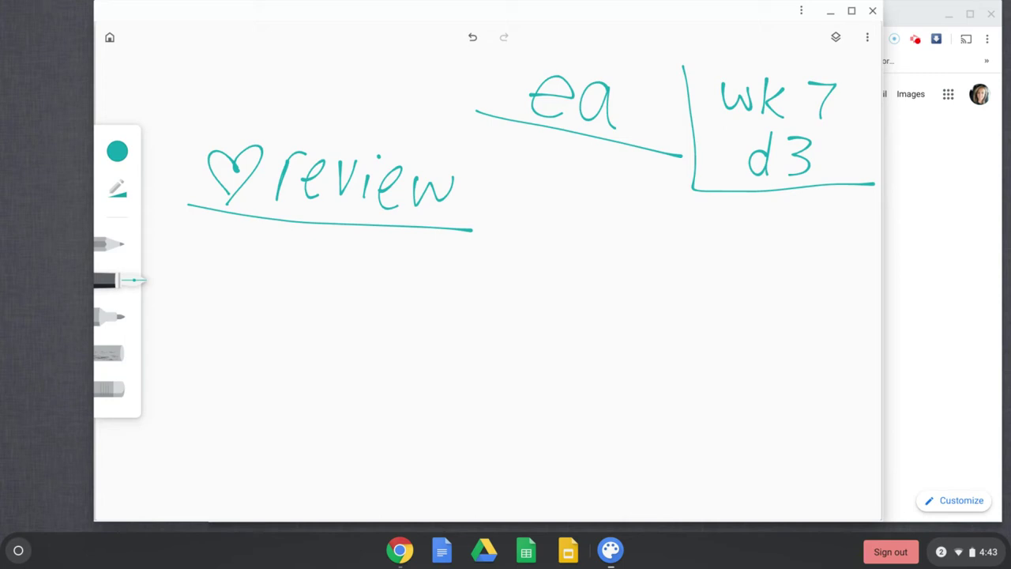
Step: Number slots 1. through 4. under 'review' and begin a second column with 5
drag(232, 234, 234, 267)
mouse_move(225, 308)
mouse_down()
mouse_move(219, 340)
mouse_move(247, 341)
mouse_up()
click(260, 337)
mouse_move(218, 369)
mouse_down()
mouse_move(237, 383)
mouse_move(211, 407)
mouse_up()
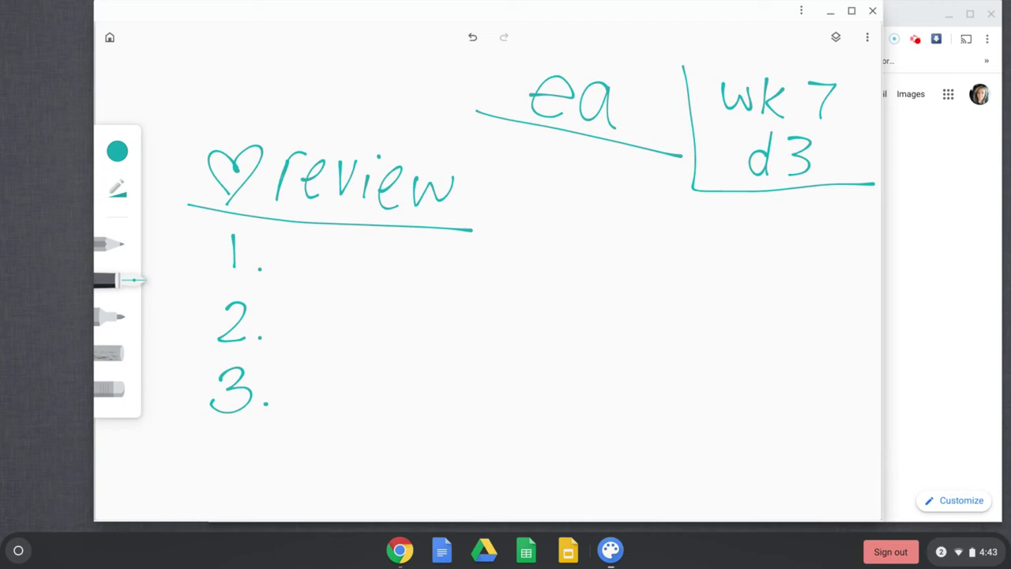
mouse_move(221, 431)
mouse_down()
mouse_move(212, 468)
mouse_move(245, 466)
mouse_move(241, 485)
mouse_up()
click(266, 478)
mouse_move(570, 227)
mouse_down()
mouse_move(538, 247)
mouse_move(526, 271)
mouse_up()
click(584, 276)
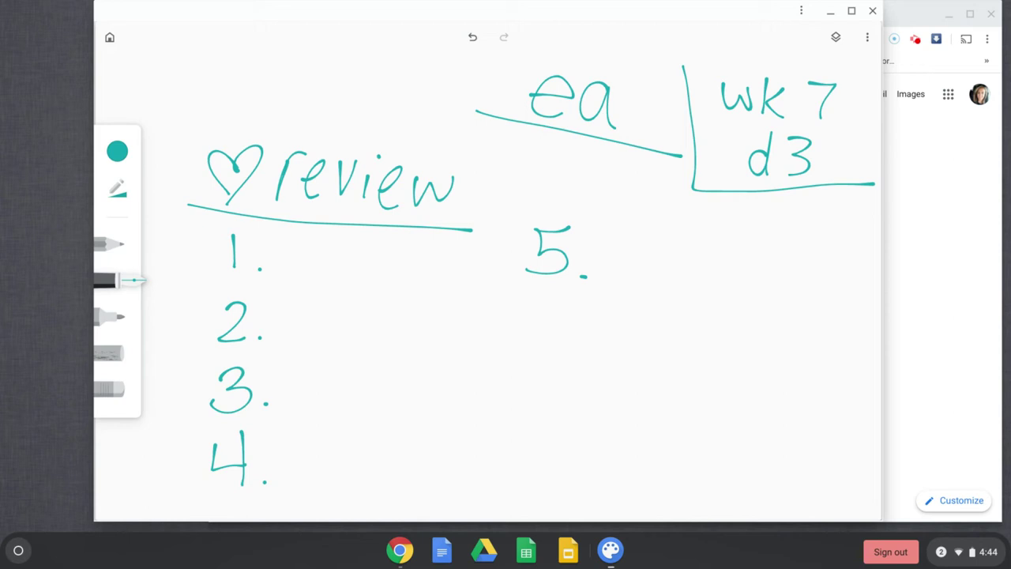
Step: Add 6. and 7. below the 5. in the second column
mouse_move(538, 313)
mouse_down()
mouse_move(535, 354)
mouse_move(539, 339)
mouse_up()
mouse_move(523, 385)
mouse_down()
mouse_move(567, 381)
mouse_move(533, 421)
mouse_up()
click(553, 425)
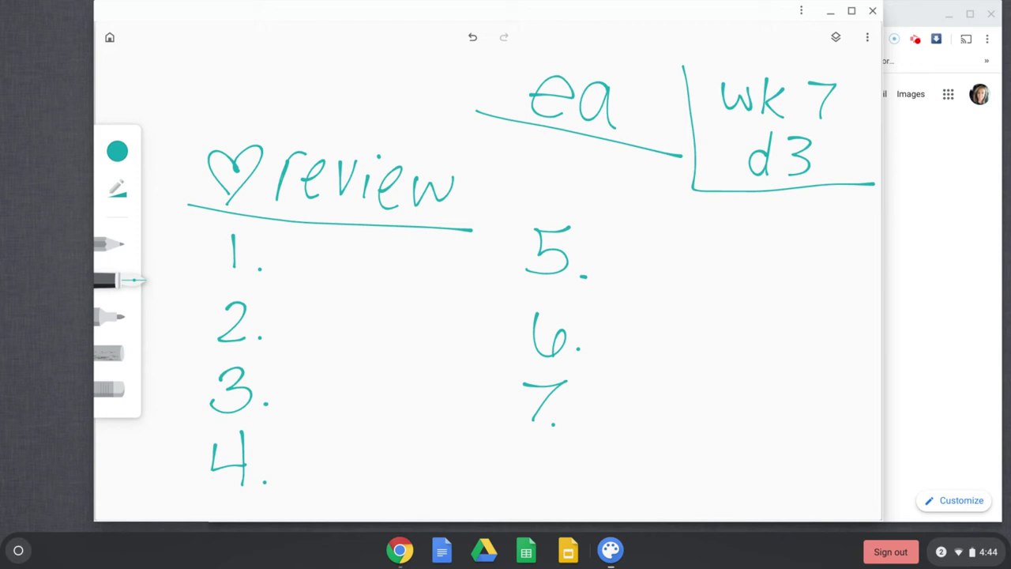
Step: Erase the heart, 'review', its underline and the numbered list with the eraser
click(117, 388)
drag(553, 229, 435, 188)
drag(237, 162, 553, 251)
drag(380, 222, 246, 222)
mouse_move(553, 331)
mouse_down()
mouse_move(545, 395)
mouse_move(237, 442)
mouse_move(243, 481)
mouse_move(233, 304)
mouse_up()
Step: Erase the leftover 1. and stray line marks, ending with the teal pen selected
mouse_move(235, 269)
mouse_down()
mouse_move(223, 212)
mouse_move(190, 207)
mouse_up()
click(110, 280)
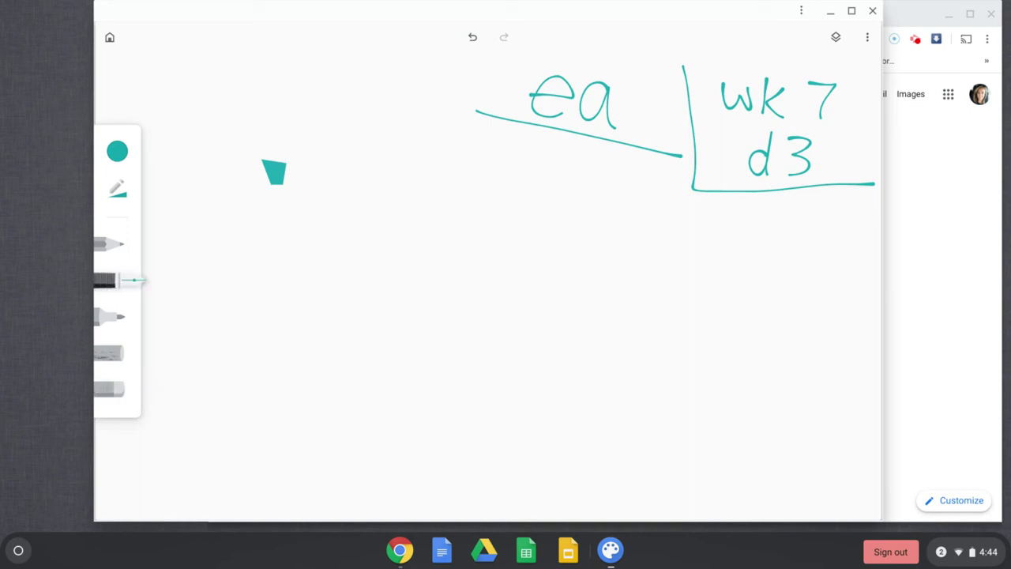
click(114, 388)
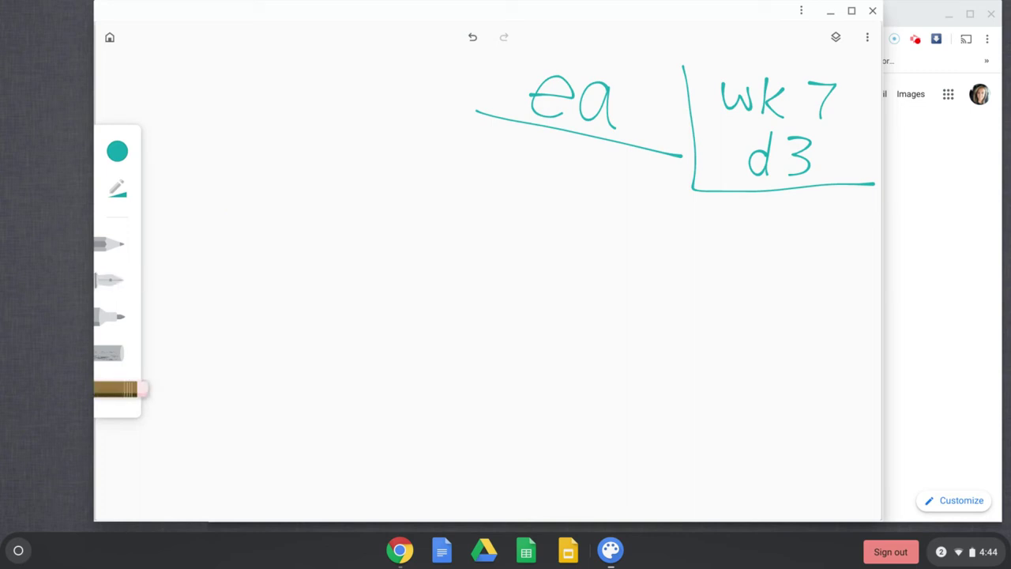
click(110, 280)
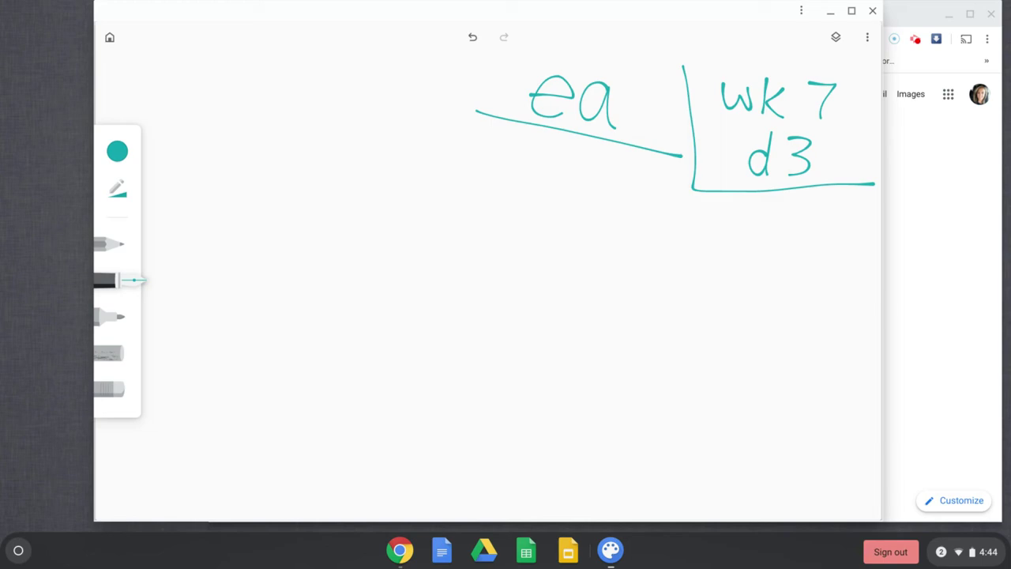
Step: Write 'steak' and 'steal' on the left, underlining the 'ea' in each
drag(229, 139, 196, 170)
mouse_move(255, 112)
mouse_down()
mouse_move(251, 174)
mouse_move(271, 143)
mouse_move(297, 155)
mouse_move(302, 175)
mouse_up()
mouse_move(332, 144)
mouse_down()
mouse_move(316, 175)
mouse_move(338, 174)
mouse_up()
drag(352, 104, 356, 174)
drag(383, 118, 382, 167)
drag(272, 187, 346, 182)
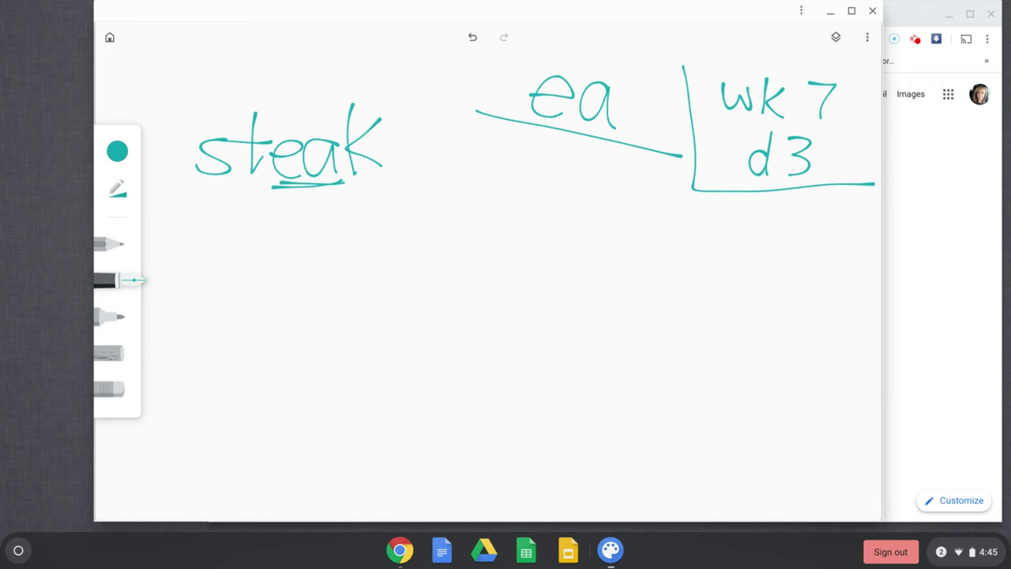
mouse_move(223, 219)
mouse_down()
mouse_move(189, 257)
mouse_move(241, 260)
mouse_move(263, 227)
mouse_move(300, 258)
mouse_move(341, 257)
mouse_up()
drag(359, 204, 359, 258)
drag(261, 273, 341, 267)
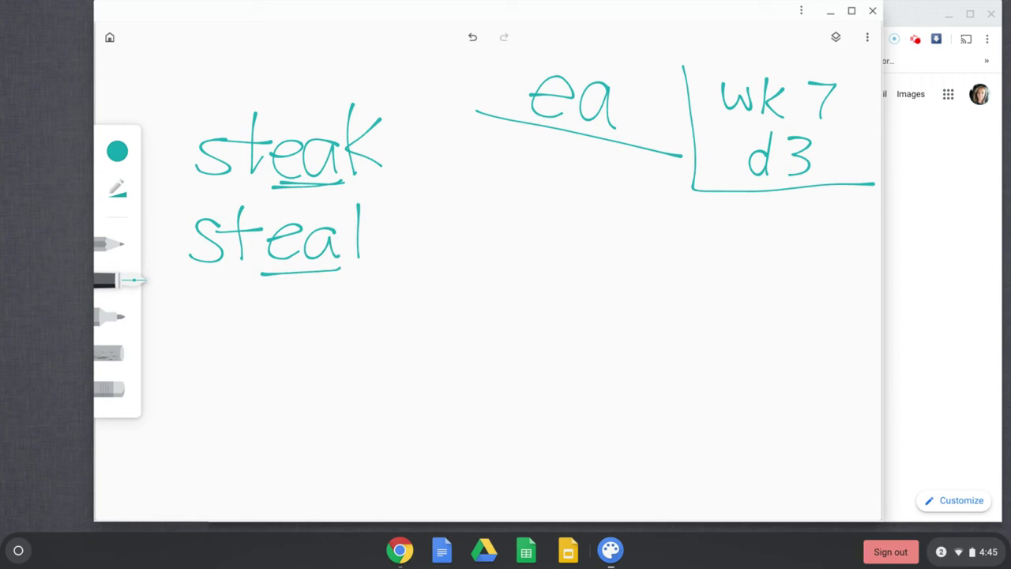
Step: Write 'Steel' to the right of 'steal' with its 'ee' underlined
mouse_move(469, 203)
mouse_down()
mouse_move(431, 213)
mouse_move(434, 245)
mouse_up()
drag(494, 185, 496, 236)
mouse_move(470, 213)
mouse_down()
mouse_move(552, 214)
mouse_move(553, 237)
mouse_up()
mouse_move(562, 223)
mouse_down()
mouse_move(592, 214)
mouse_move(601, 237)
mouse_up()
drag(611, 177, 616, 239)
drag(517, 247, 602, 250)
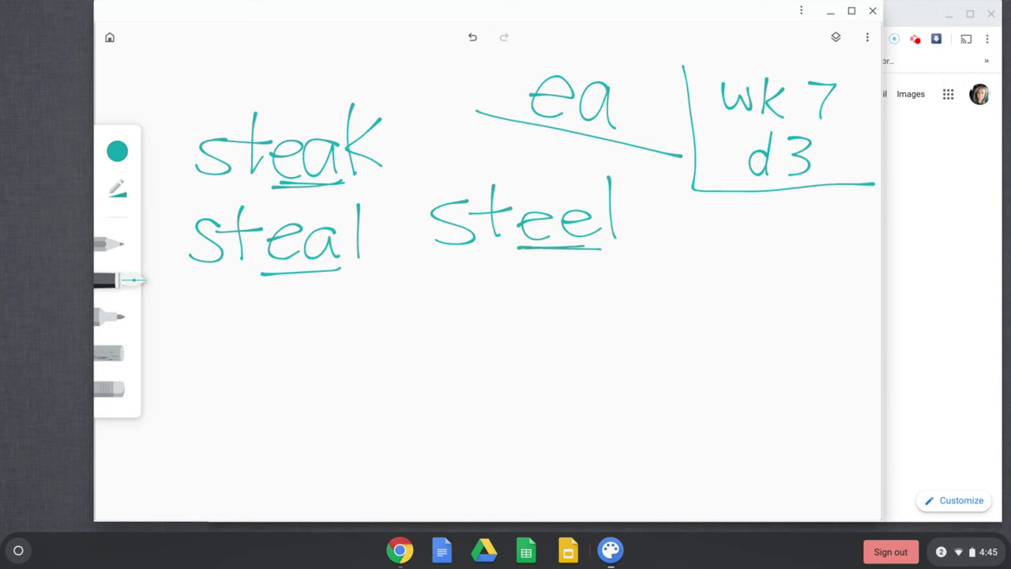
Step: Erase 'Steel' and its underline, then return to the teal pen
click(110, 388)
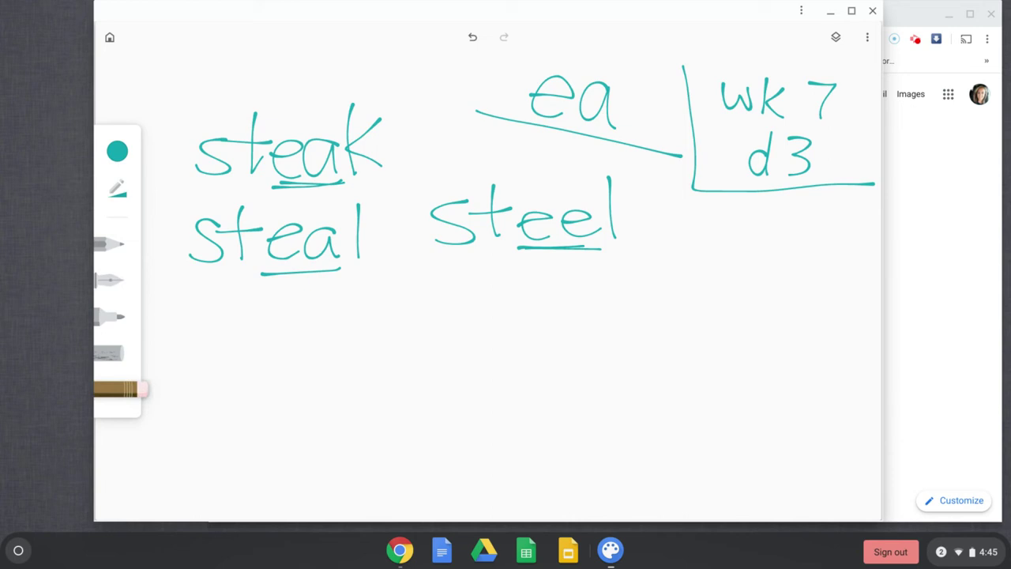
mouse_move(611, 182)
mouse_down()
mouse_move(531, 217)
mouse_move(434, 237)
mouse_move(553, 247)
mouse_up()
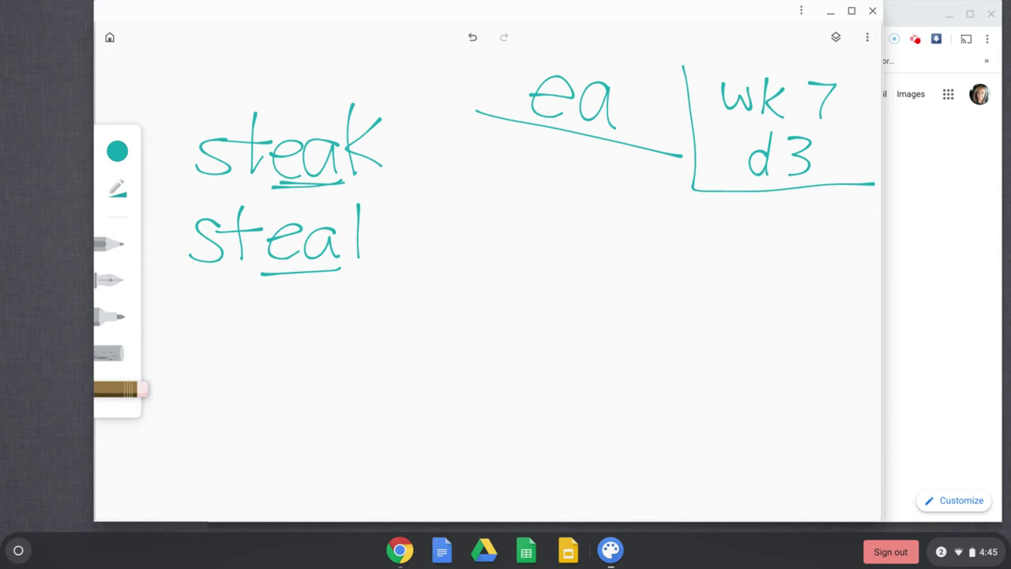
click(110, 280)
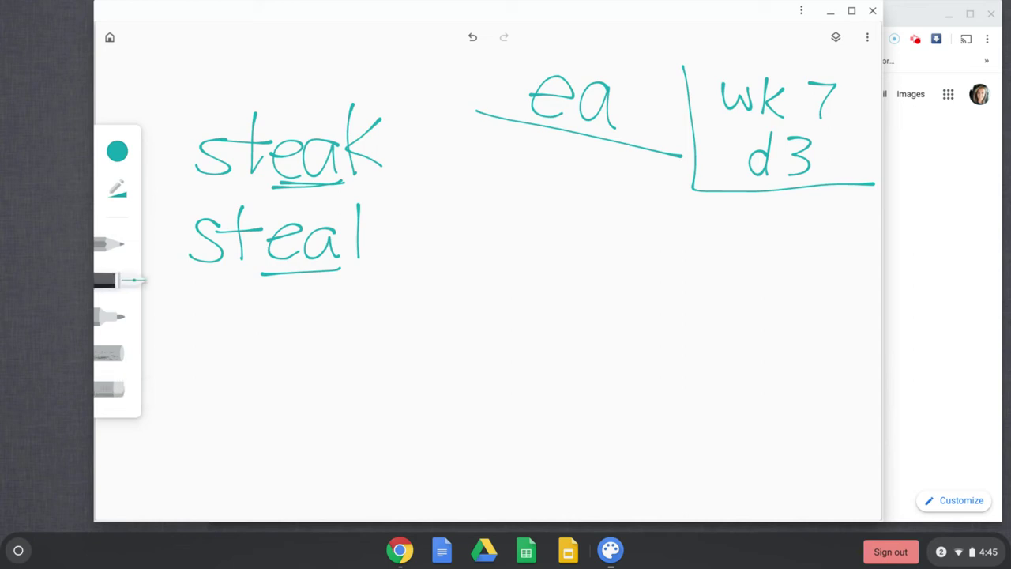
Step: Write 'bread', 'please' and 'Dean' under 'steal', underlining the 'ea' in each
mouse_move(189, 299)
mouse_down()
mouse_move(213, 320)
mouse_move(188, 343)
mouse_move(255, 313)
mouse_move(286, 338)
mouse_move(331, 338)
mouse_up()
drag(359, 282, 360, 338)
drag(257, 354, 327, 348)
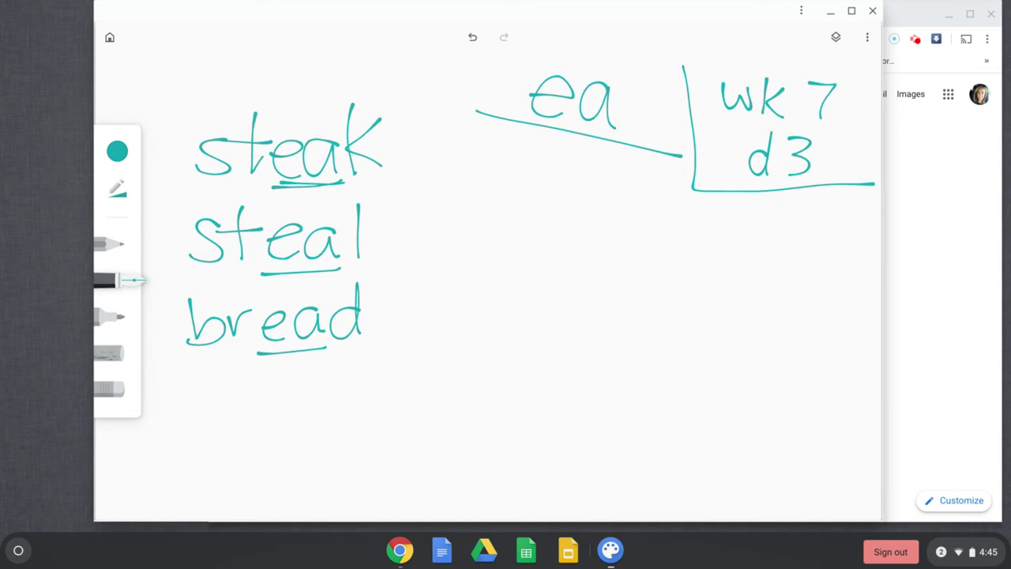
mouse_move(182, 391)
mouse_down()
mouse_move(183, 447)
mouse_move(177, 419)
mouse_up()
drag(226, 370, 225, 417)
mouse_move(251, 382)
mouse_down()
mouse_move(240, 405)
mouse_move(304, 411)
mouse_up()
mouse_move(338, 376)
mouse_down()
mouse_move(320, 380)
mouse_move(305, 410)
mouse_move(387, 401)
mouse_up()
drag(244, 431, 304, 421)
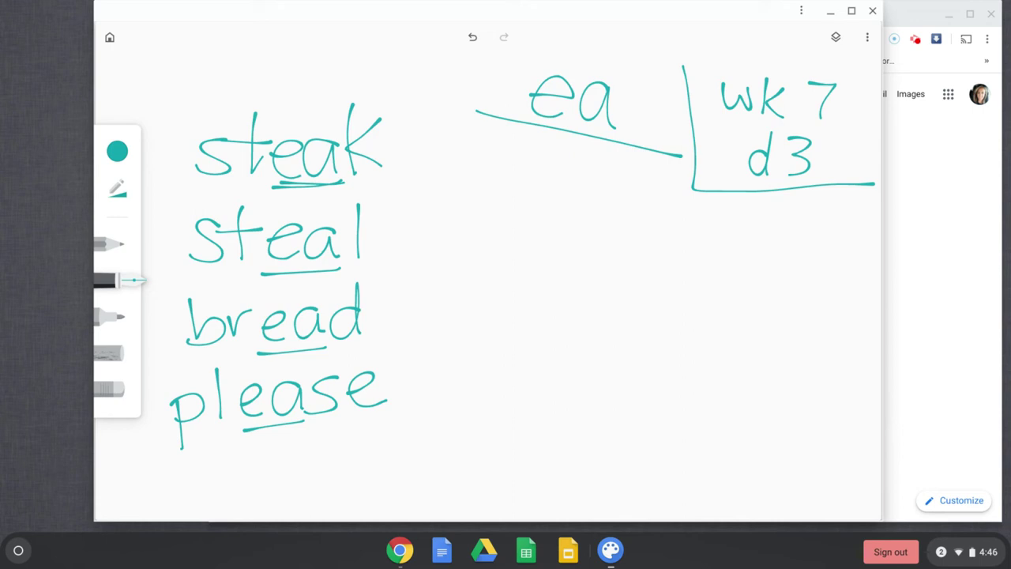
drag(203, 457, 209, 496)
mouse_move(200, 458)
mouse_down()
mouse_move(229, 460)
mouse_move(207, 496)
mouse_move(274, 488)
mouse_up()
mouse_move(310, 452)
mouse_down()
mouse_move(286, 473)
mouse_move(314, 487)
mouse_move(360, 483)
mouse_up()
drag(253, 501, 315, 489)
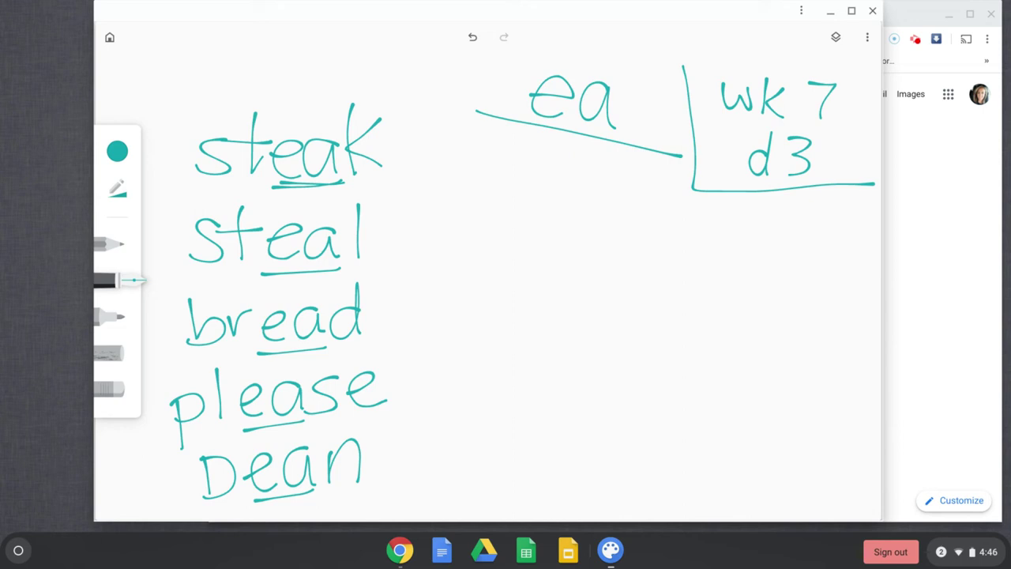
Step: Write 'peas' to the right of 'steak' with its 'ea' underlined
mouse_move(439, 145)
mouse_down()
mouse_move(440, 186)
mouse_move(462, 154)
mouse_move(435, 164)
mouse_up()
drag(470, 156, 537, 171)
mouse_move(560, 144)
mouse_down()
mouse_move(544, 151)
mouse_move(541, 173)
mouse_up()
drag(471, 177, 541, 182)
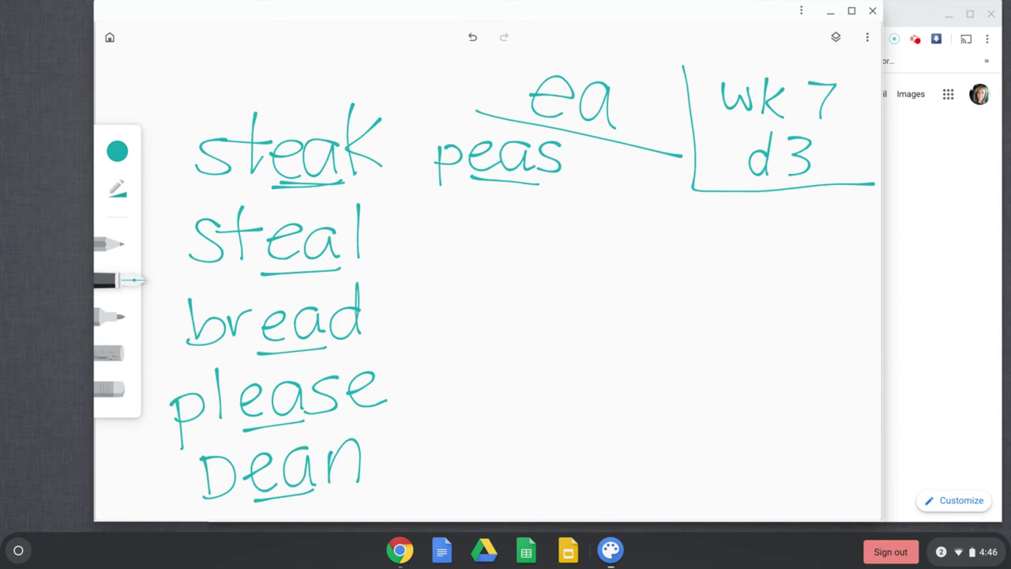
Step: Write 'meal' and 'read' in the second column, each with 'ea' underlined
mouse_move(402, 245)
mouse_down()
mouse_move(418, 220)
mouse_move(449, 239)
mouse_move(488, 241)
mouse_move(525, 212)
mouse_move(526, 244)
mouse_up()
drag(553, 192, 551, 243)
drag(466, 255, 527, 254)
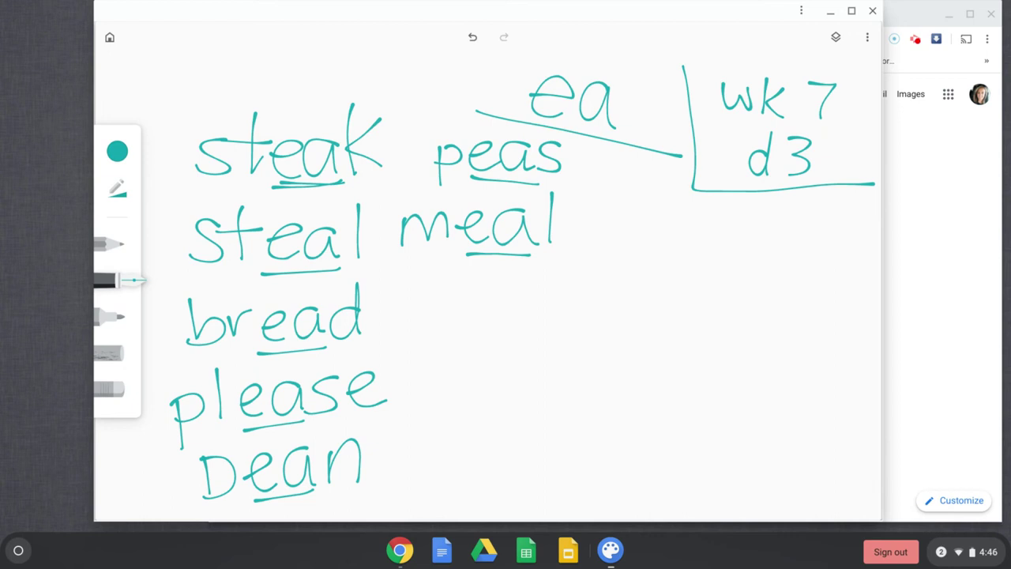
mouse_move(428, 291)
mouse_down()
mouse_move(431, 314)
mouse_move(459, 287)
mouse_move(489, 313)
mouse_move(527, 313)
mouse_move(564, 264)
mouse_move(562, 316)
mouse_up()
drag(458, 325, 524, 325)
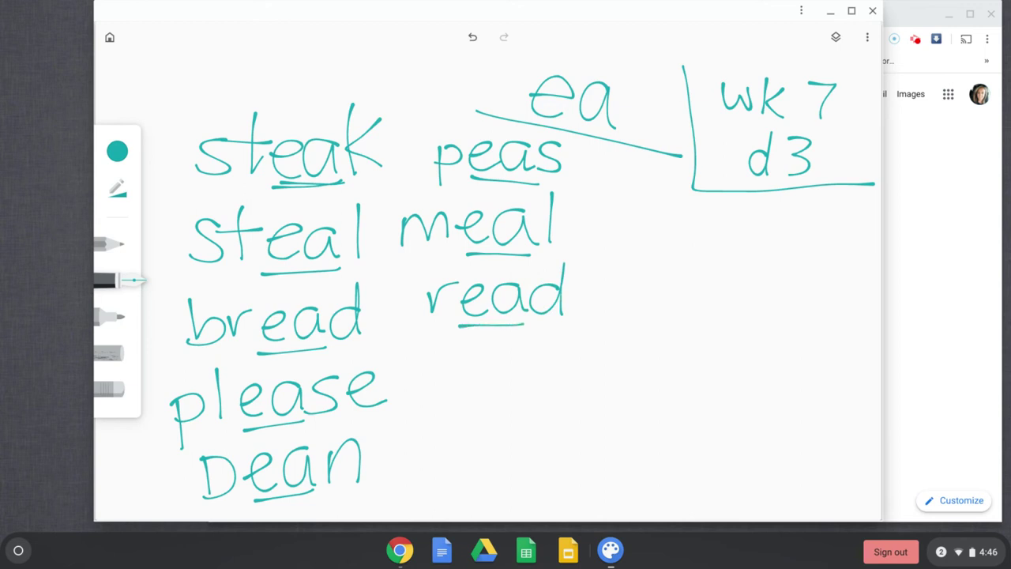
Step: Write 'health' below 'read' and underline its 'ea'
mouse_move(447, 343)
mouse_down()
mouse_move(452, 399)
mouse_move(479, 387)
mouse_up()
mouse_move(483, 375)
mouse_down()
mouse_move(502, 372)
mouse_move(508, 390)
mouse_up()
mouse_move(542, 361)
mouse_down()
mouse_move(529, 352)
mouse_move(558, 387)
mouse_up()
drag(569, 332, 565, 379)
mouse_move(585, 316)
mouse_down()
mouse_move(592, 376)
mouse_move(608, 343)
mouse_up()
mouse_move(606, 301)
mouse_down()
mouse_move(610, 375)
mouse_move(637, 375)
mouse_up()
drag(480, 400, 553, 396)
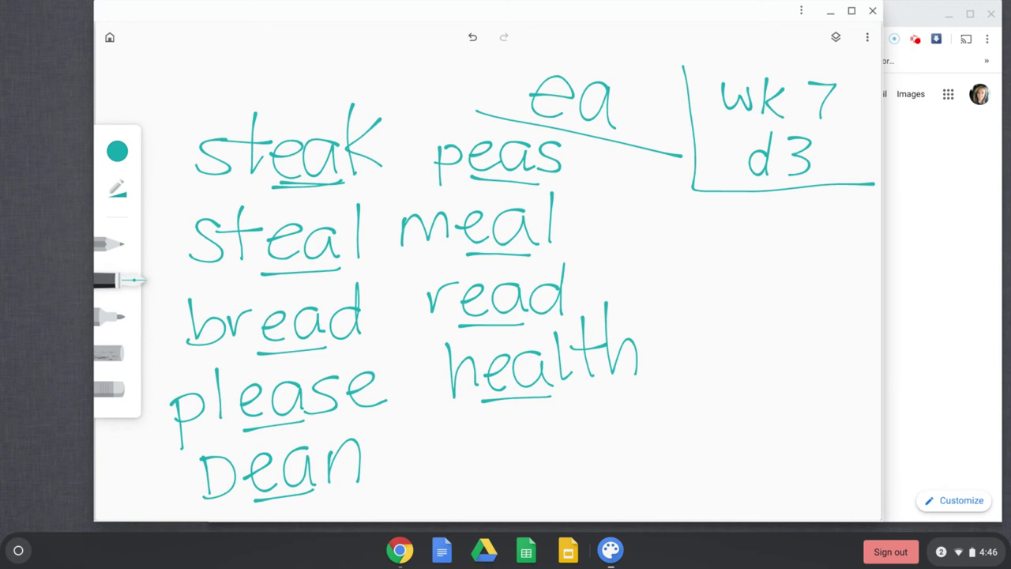
Step: Write 'weak' with 'ea' underlined and 'week' beside it with 'ee' underlined
mouse_move(431, 431)
mouse_down()
mouse_move(468, 463)
mouse_move(480, 428)
mouse_up()
mouse_move(486, 442)
mouse_down()
mouse_move(515, 450)
mouse_move(542, 431)
mouse_move(546, 450)
mouse_up()
drag(563, 399, 562, 455)
mouse_move(594, 395)
mouse_down()
mouse_move(563, 430)
mouse_move(594, 452)
mouse_up()
drag(481, 467, 550, 465)
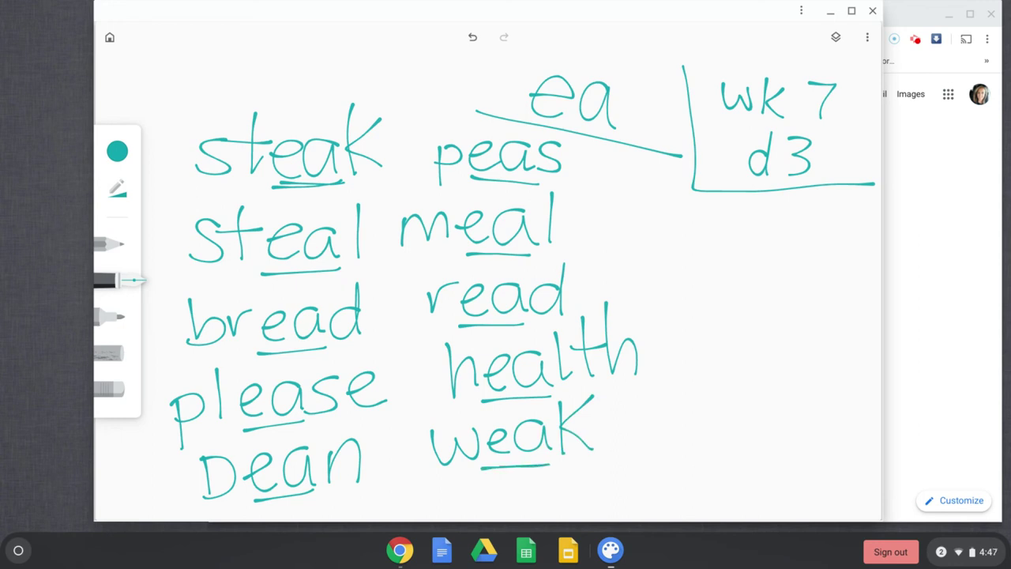
mouse_move(639, 391)
mouse_down()
mouse_move(695, 410)
mouse_move(766, 395)
mouse_move(768, 415)
mouse_up()
drag(787, 346, 783, 424)
mouse_move(814, 357)
mouse_down()
mouse_move(787, 398)
mouse_move(813, 411)
mouse_up()
drag(721, 427, 805, 431)
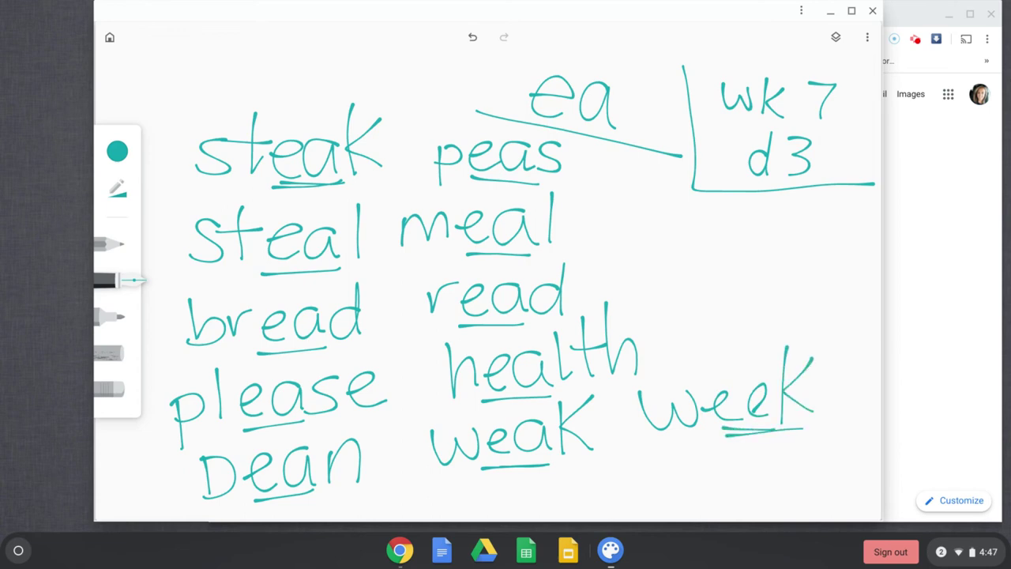
Step: Erase the word 'week' and return to the teal pen
click(110, 389)
mouse_move(809, 360)
mouse_down()
mouse_move(790, 387)
mouse_move(758, 403)
mouse_move(644, 403)
mouse_up()
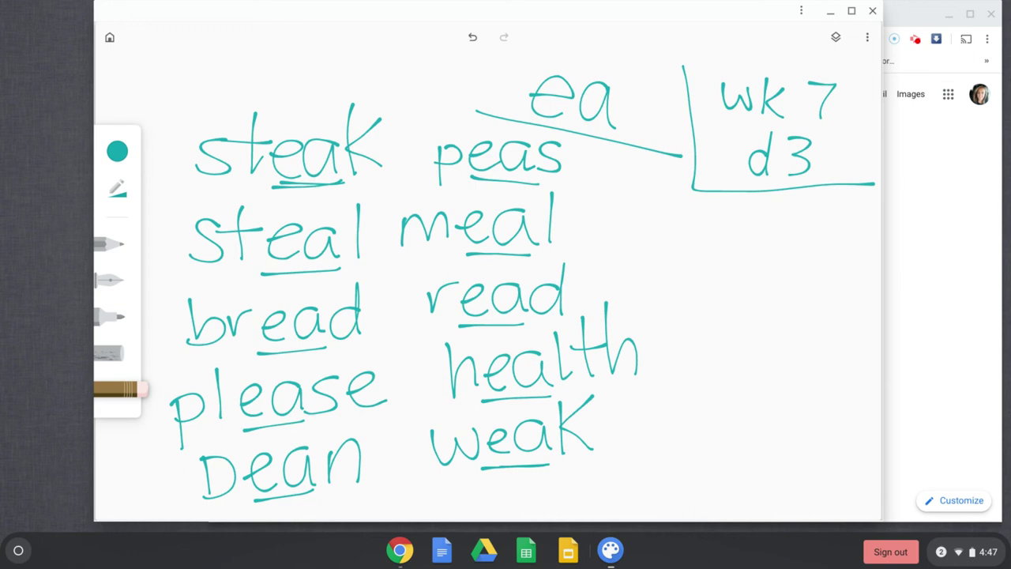
click(111, 279)
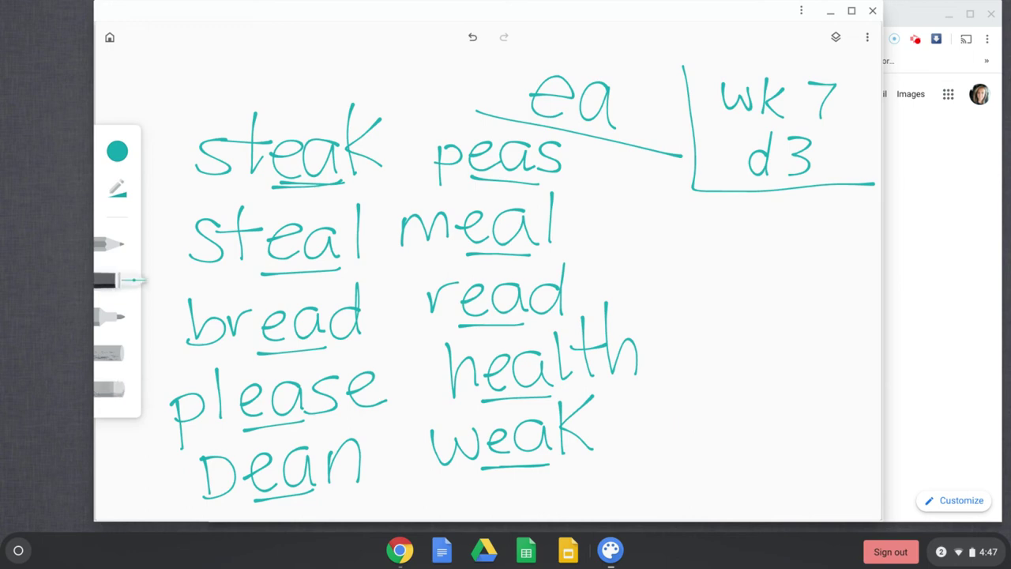
Step: Write 'sweat' and 'great' in a third column, underlining the 'ea' in each
mouse_move(711, 246)
mouse_down()
mouse_move(672, 283)
mouse_move(746, 278)
mouse_move(759, 246)
mouse_up()
mouse_move(764, 266)
mouse_down()
mouse_move(797, 254)
mouse_move(795, 276)
mouse_move(836, 279)
mouse_up()
mouse_move(853, 215)
mouse_down()
mouse_move(860, 273)
mouse_move(879, 235)
mouse_up()
drag(765, 297, 825, 294)
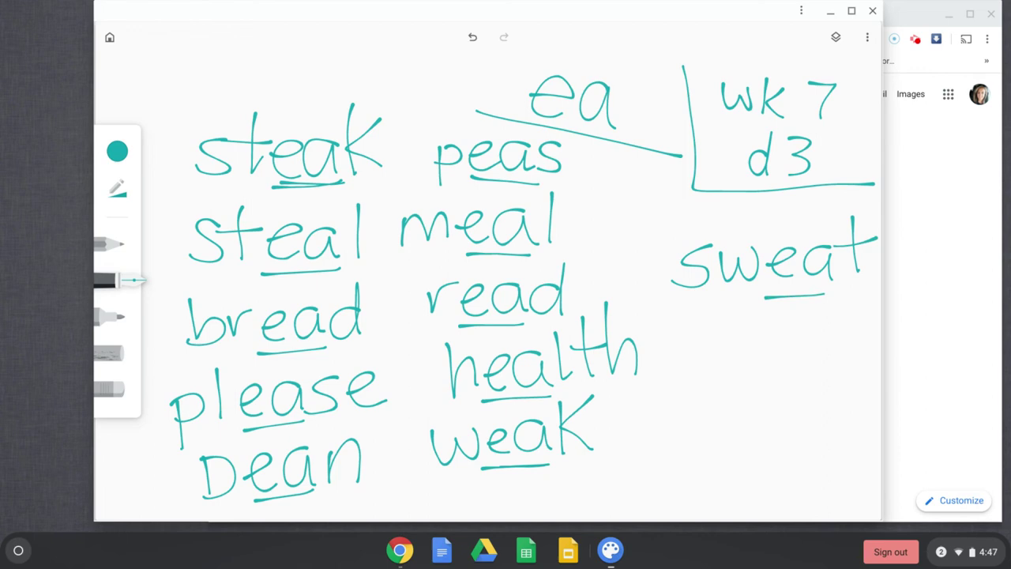
mouse_move(701, 362)
mouse_down()
mouse_move(680, 374)
mouse_move(678, 414)
mouse_move(745, 360)
mouse_up()
mouse_move(752, 373)
mouse_down()
mouse_move(776, 360)
mouse_move(779, 387)
mouse_up()
mouse_move(810, 357)
mouse_down()
mouse_move(784, 371)
mouse_move(822, 390)
mouse_up()
drag(835, 324, 837, 383)
drag(817, 357, 848, 354)
drag(754, 403, 830, 400)
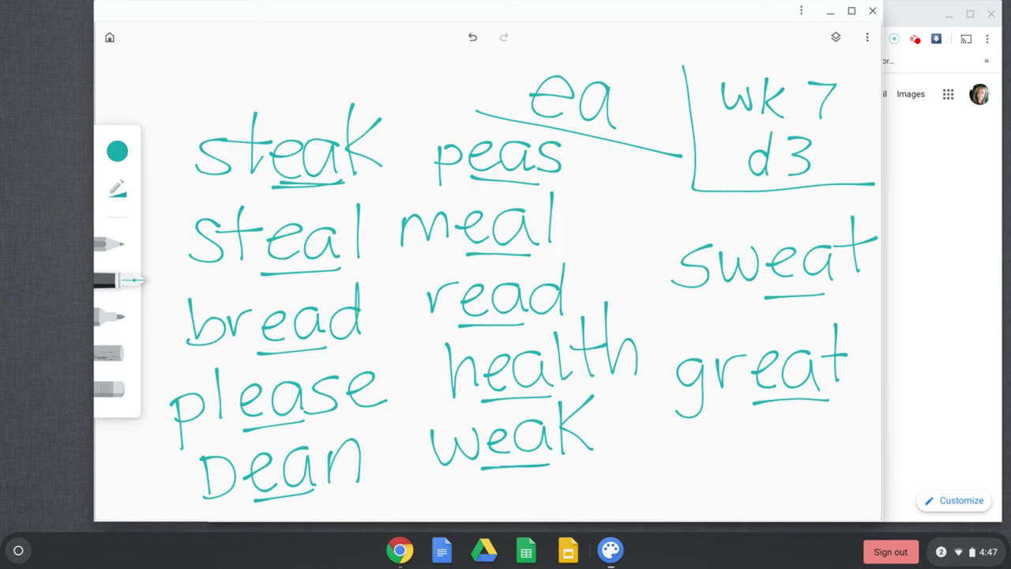
Step: Erase all three word columns and stray marks, then return to the teal pen
click(111, 388)
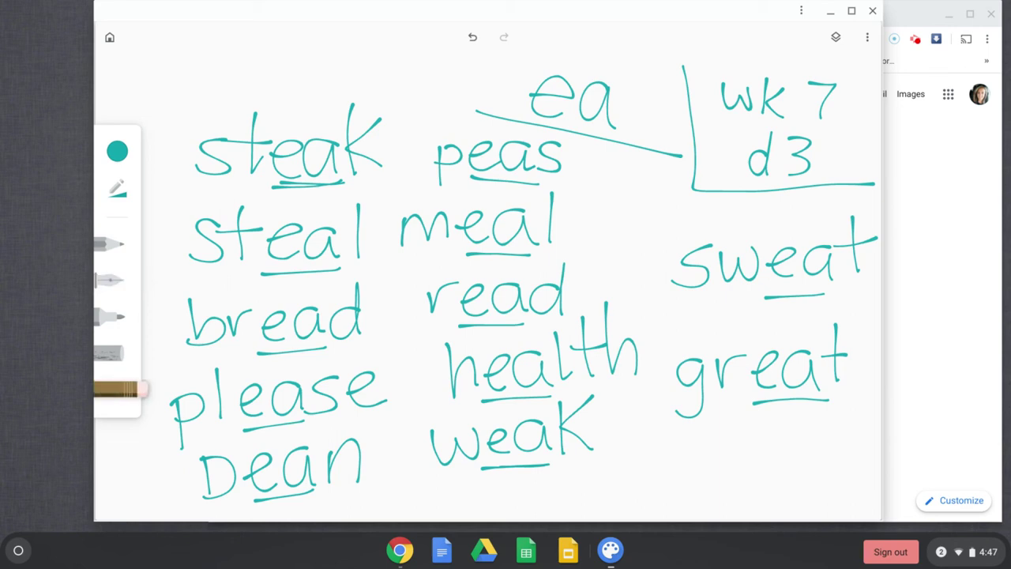
mouse_move(865, 229)
mouse_down()
mouse_move(837, 253)
mouse_move(759, 261)
mouse_move(829, 347)
mouse_move(687, 371)
mouse_move(577, 426)
mouse_move(442, 450)
mouse_move(553, 292)
mouse_move(498, 252)
mouse_move(506, 180)
mouse_move(324, 142)
mouse_move(214, 166)
mouse_move(340, 269)
mouse_move(348, 324)
mouse_move(237, 427)
mouse_move(285, 494)
mouse_up()
drag(187, 452, 179, 434)
drag(207, 172, 194, 165)
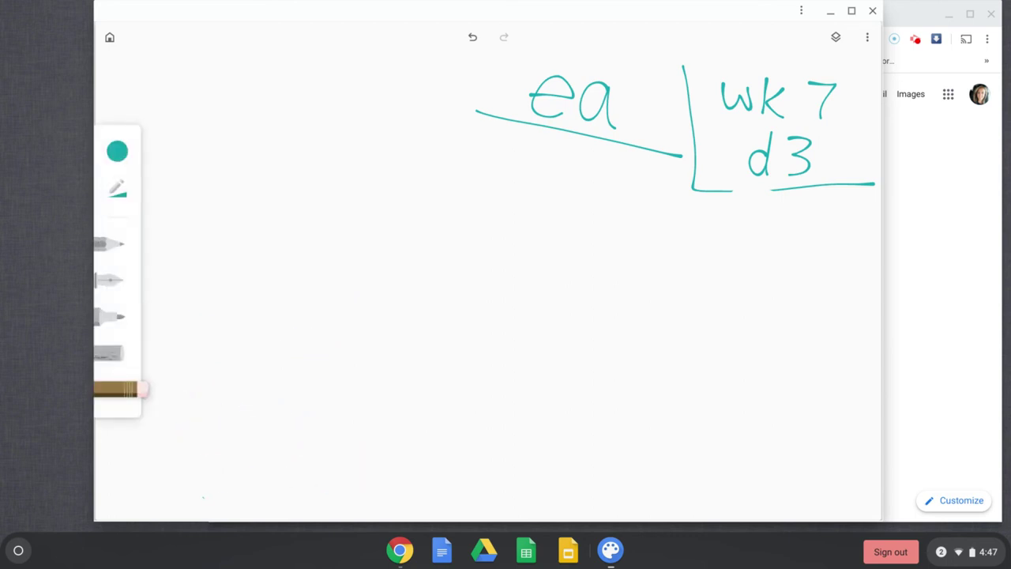
click(110, 279)
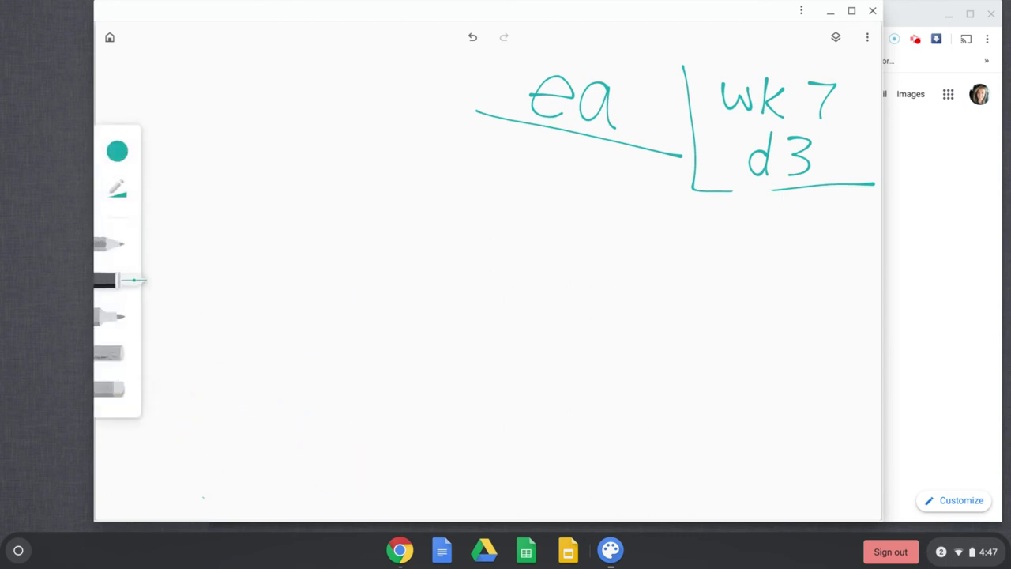
Step: Write 'write' followed by a large '3' at the top of the board
mouse_move(198, 128)
mouse_down()
mouse_move(237, 161)
mouse_move(253, 133)
mouse_up()
mouse_move(272, 136)
mouse_down()
mouse_move(273, 160)
mouse_move(285, 139)
mouse_up()
drag(299, 143, 300, 165)
click(301, 117)
mouse_move(335, 115)
mouse_down()
mouse_move(337, 166)
mouse_move(352, 143)
mouse_up()
mouse_move(364, 151)
mouse_down()
mouse_move(391, 140)
mouse_move(407, 173)
mouse_up()
mouse_move(468, 134)
mouse_down()
mouse_move(521, 183)
mouse_move(477, 200)
mouse_up()
Step: Write 'Sentences using' on the line below
drag(254, 224, 201, 263)
drag(268, 247, 357, 260)
drag(372, 207, 384, 261)
drag(354, 238, 415, 237)
drag(405, 247, 484, 264)
drag(515, 229, 522, 265)
drag(523, 250, 567, 264)
mouse_move(589, 224)
mouse_down()
mouse_move(600, 224)
mouse_move(577, 266)
mouse_up()
drag(657, 229, 693, 280)
drag(738, 225, 700, 272)
drag(756, 227, 754, 275)
mouse_move(780, 232)
mouse_down()
mouse_move(807, 234)
mouse_move(809, 273)
mouse_up()
mouse_move(843, 232)
mouse_down()
mouse_move(843, 261)
mouse_move(807, 299)
mouse_up()
Step: Finish with 'any ea Words!' on the next line, double-underlining 'ea'
mouse_move(237, 319)
mouse_down()
mouse_move(207, 350)
mouse_move(245, 353)
mouse_up()
mouse_move(265, 319)
mouse_down()
mouse_move(265, 355)
mouse_move(311, 355)
mouse_up()
mouse_move(324, 317)
mouse_down()
mouse_move(360, 319)
mouse_move(342, 373)
mouse_up()
drag(444, 337, 506, 357)
mouse_move(553, 313)
mouse_down()
mouse_move(556, 348)
mouse_move(577, 349)
mouse_up()
mouse_move(452, 373)
mouse_down()
mouse_move(573, 369)
mouse_move(453, 382)
mouse_up()
mouse_move(617, 330)
mouse_down()
mouse_move(661, 385)
mouse_move(676, 326)
mouse_up()
mouse_move(695, 371)
mouse_down()
mouse_move(722, 338)
mouse_move(720, 350)
mouse_up()
mouse_move(747, 340)
mouse_down()
mouse_move(749, 381)
mouse_move(773, 341)
mouse_up()
drag(803, 356, 804, 371)
drag(799, 321, 806, 392)
drag(850, 343, 829, 385)
drag(861, 315, 857, 366)
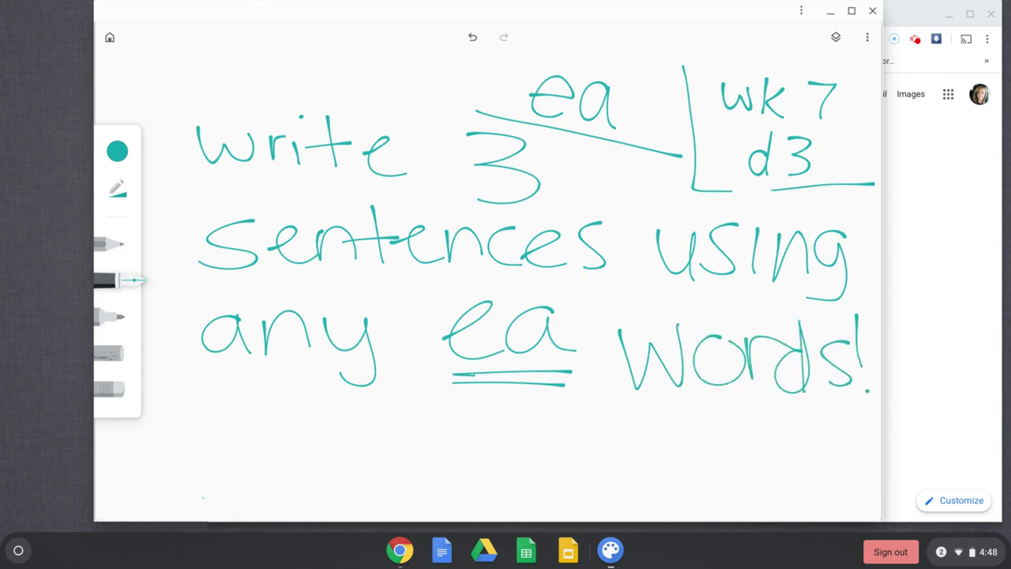